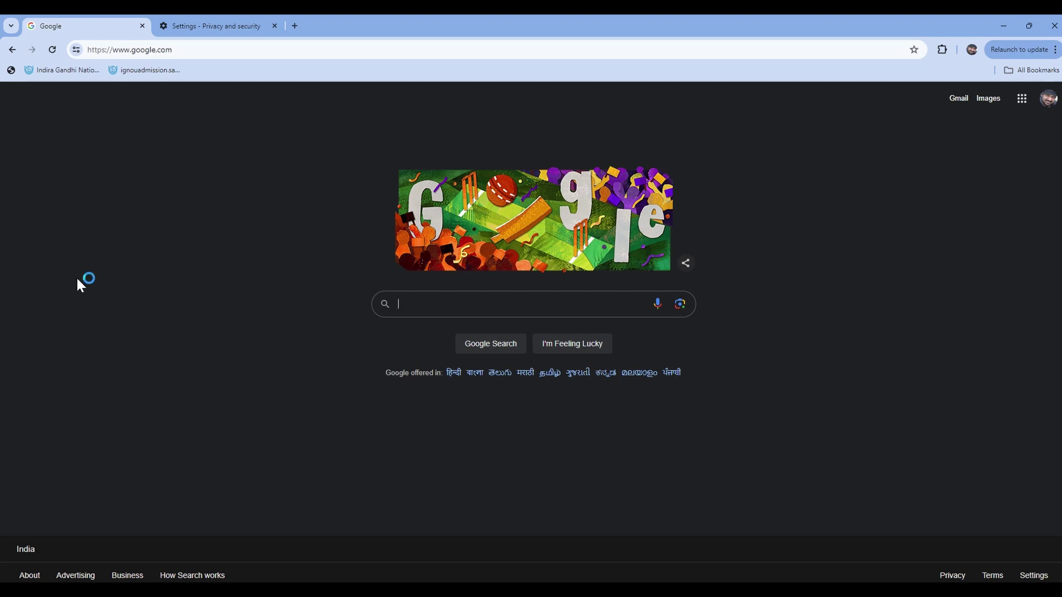
# Open the DevTools Elements panel on the Google page and hard-reload it, bypassing the cache.
pyautogui.rightClick(187, 192)
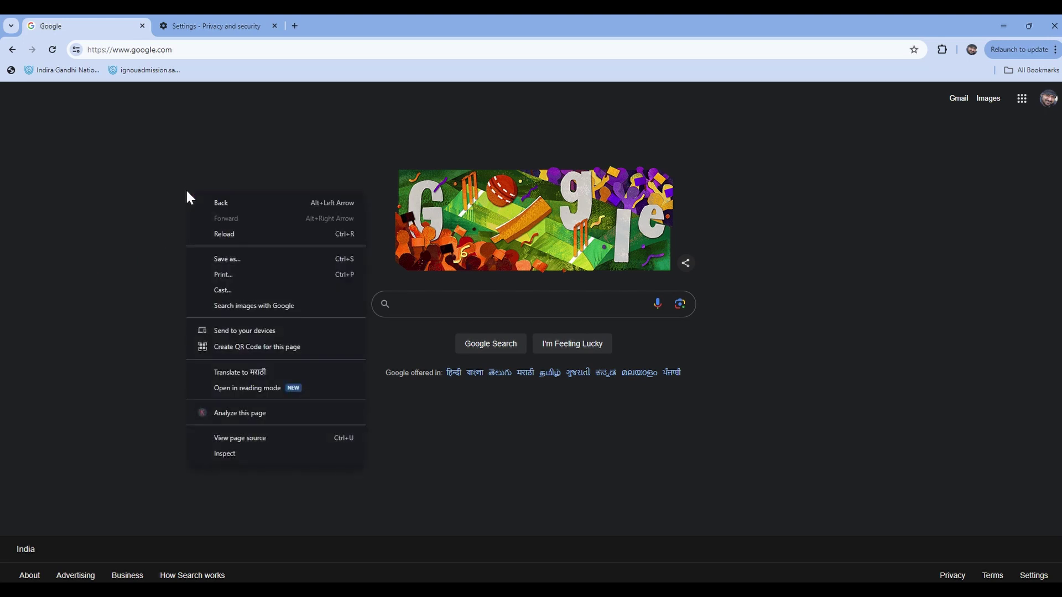
pyautogui.click(281, 453)
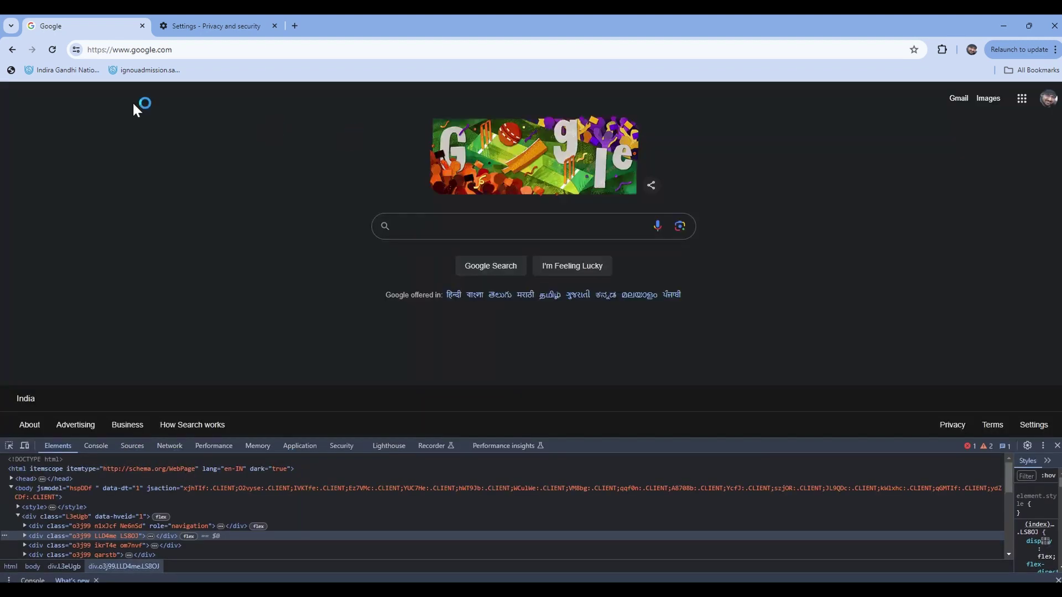
pyautogui.rightClick(53, 49)
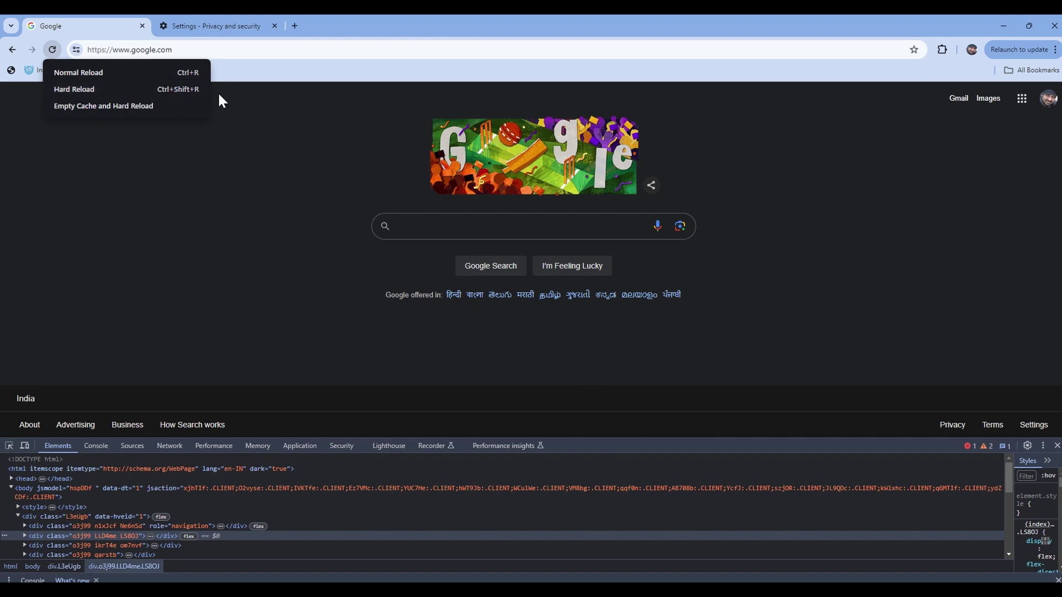
pyautogui.click(168, 91)
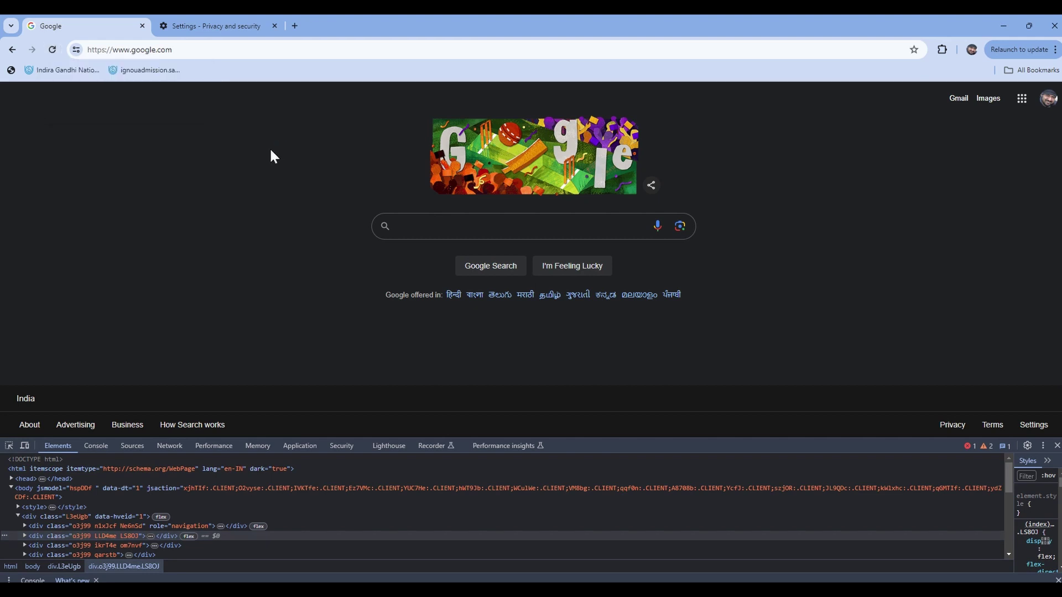
pyautogui.rightClick(55, 50)
pyautogui.click(82, 87)
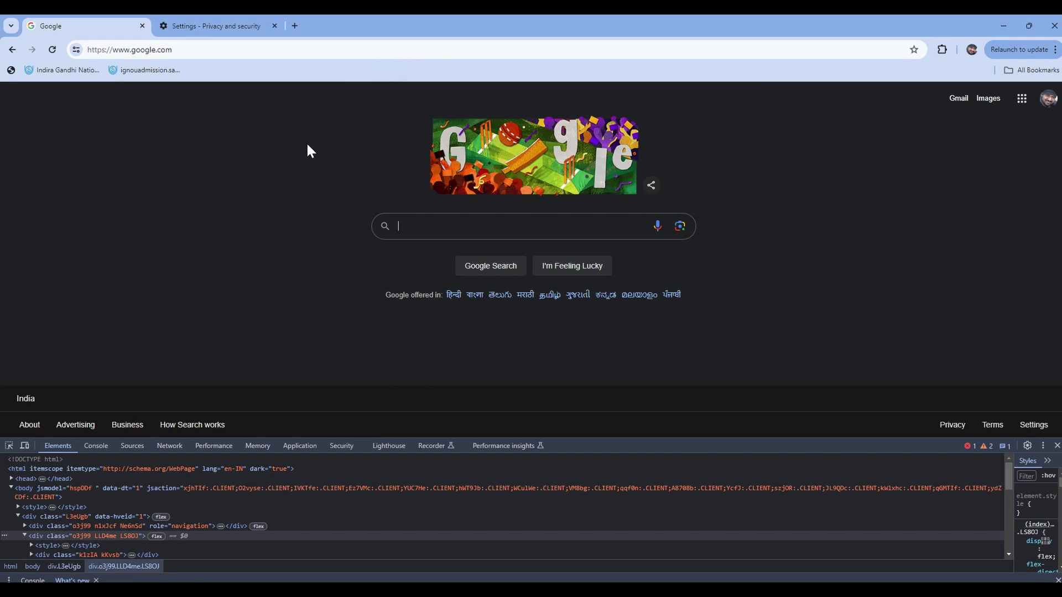
# Clear Chrome's browsing history, downloads, cookies and cached images and files for All time.
pyautogui.click(1055, 50)
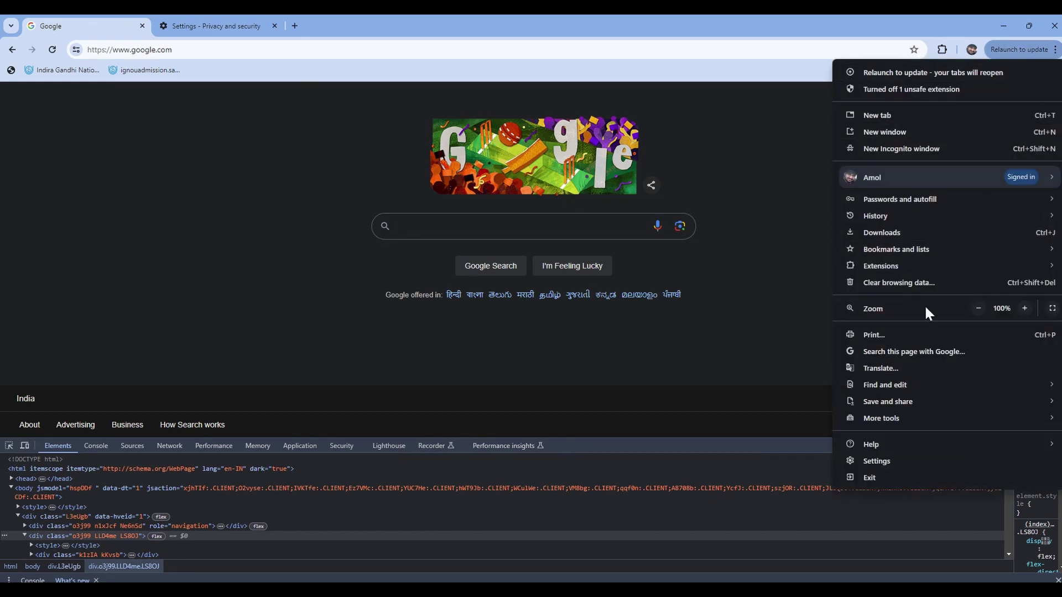
pyautogui.click(903, 282)
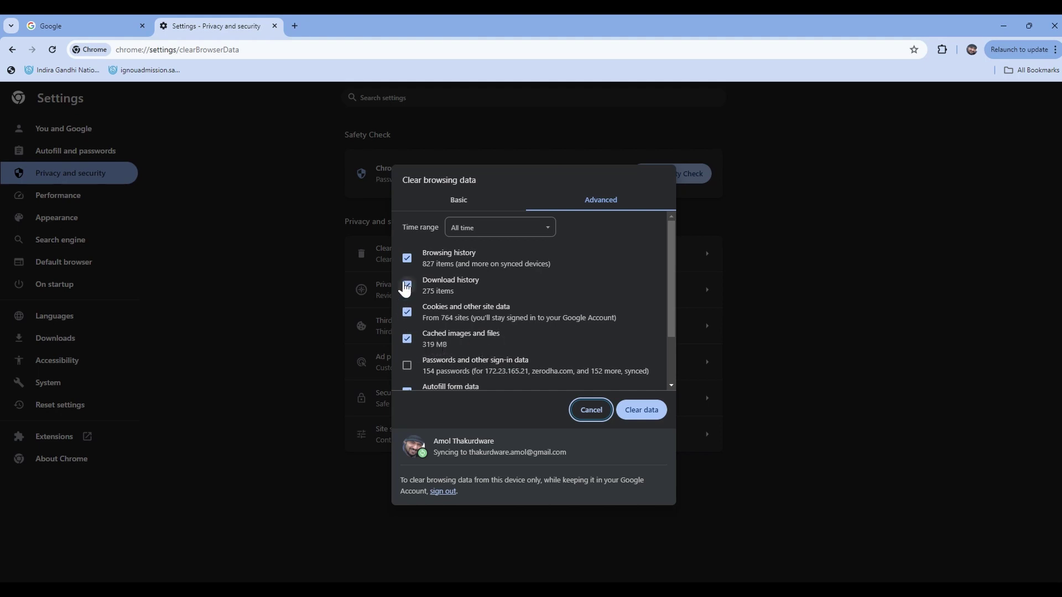
pyautogui.click(476, 237)
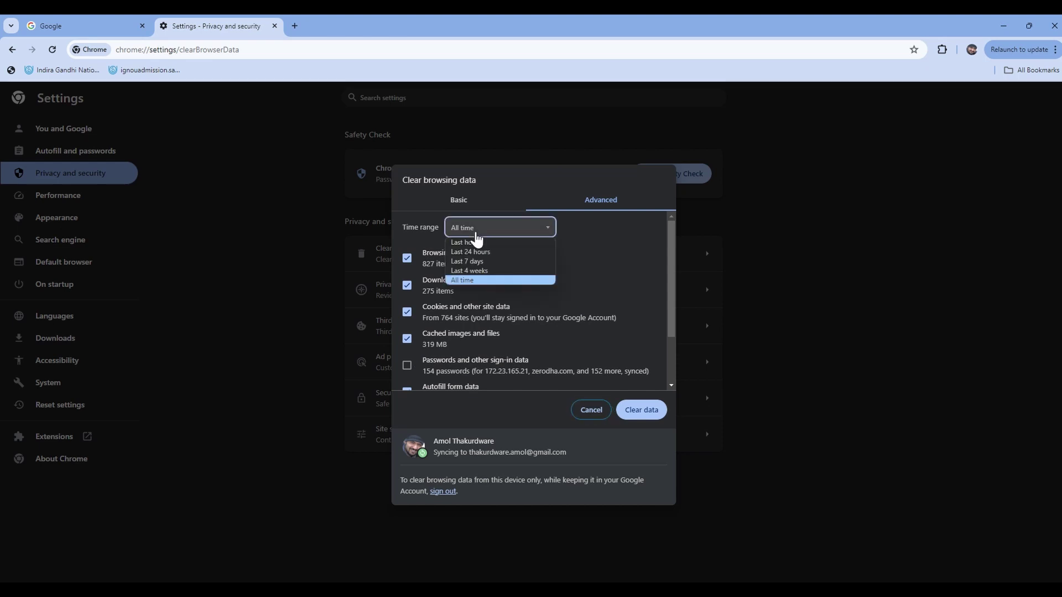
pyautogui.click(476, 235)
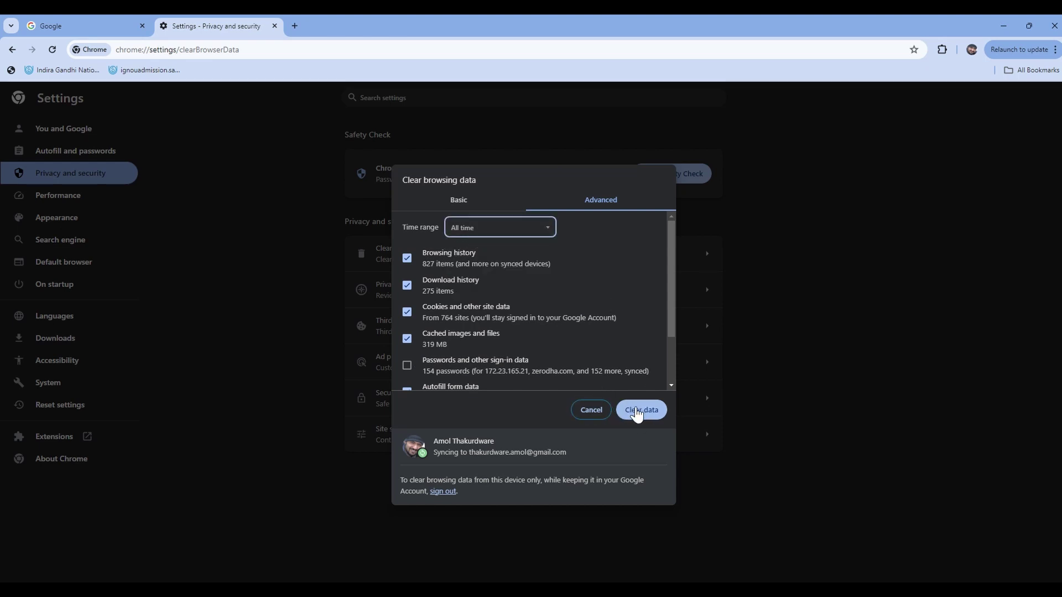
pyautogui.click(582, 412)
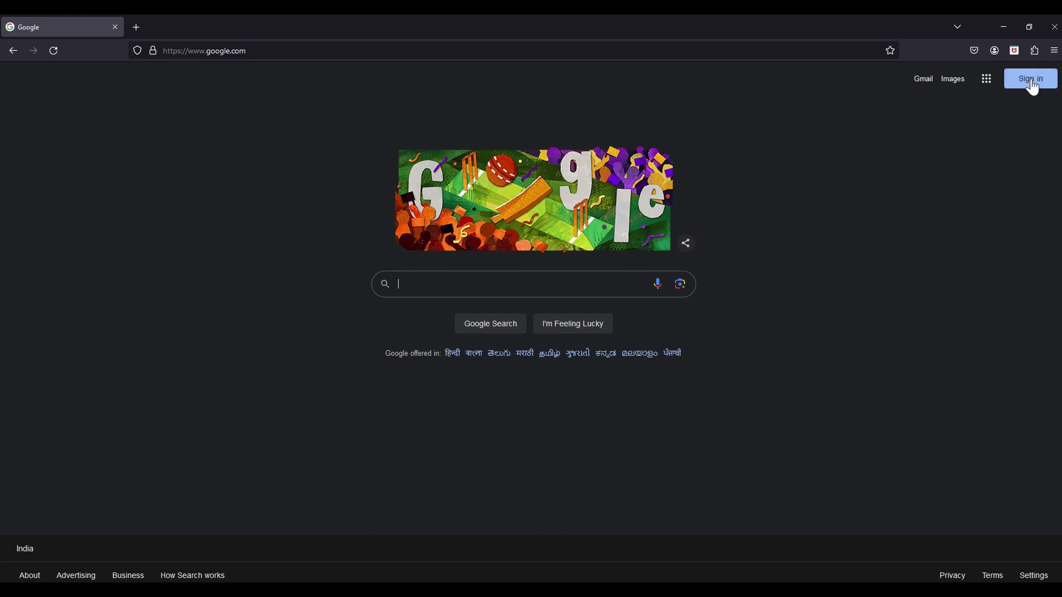
# Open Firefox Settings and search for 'cache'.
pyautogui.click(1053, 52)
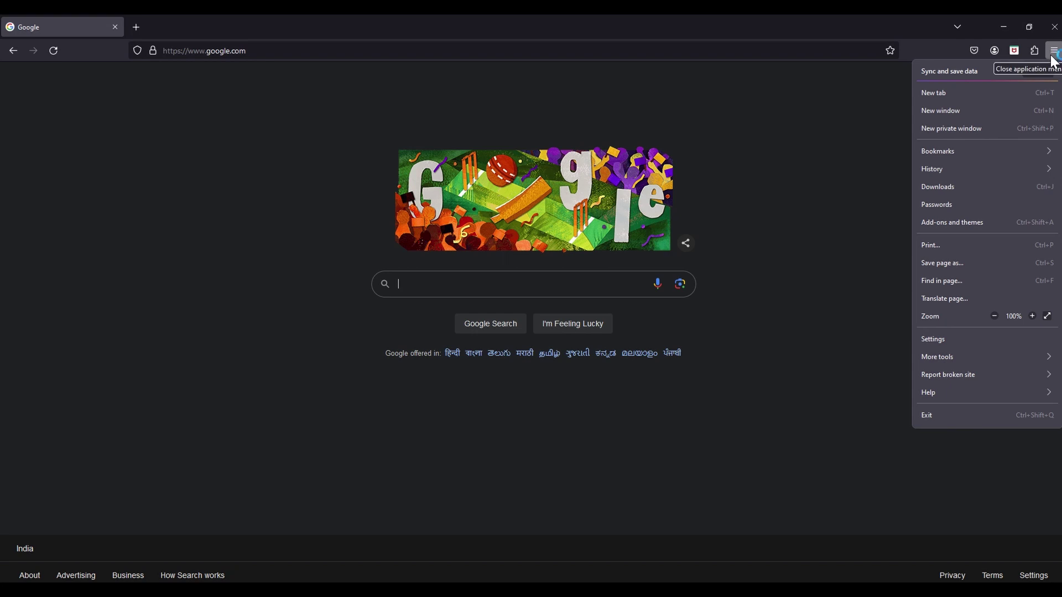
pyautogui.click(954, 338)
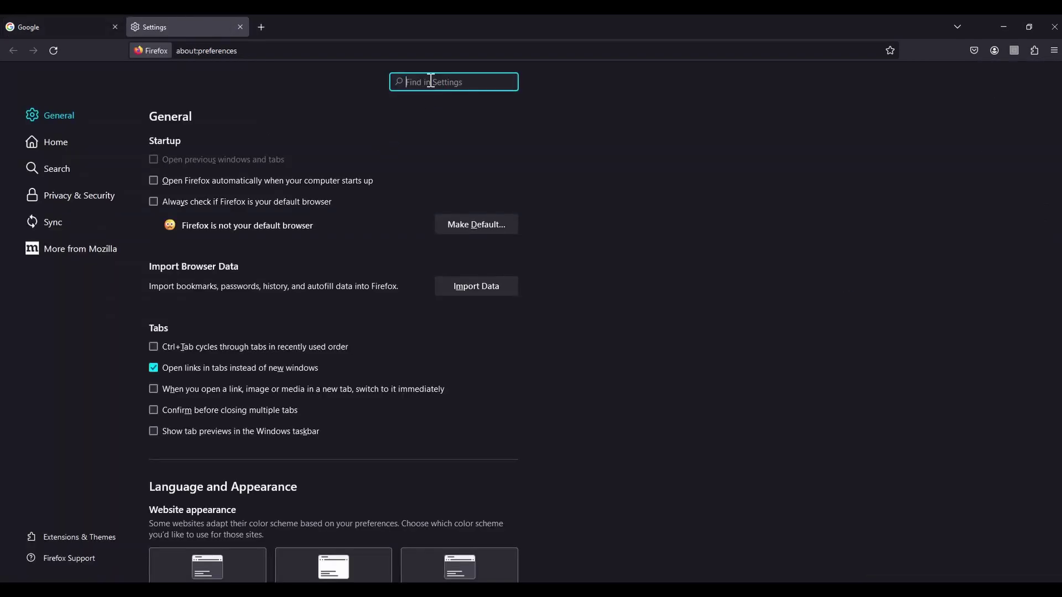
pyautogui.write('ch')
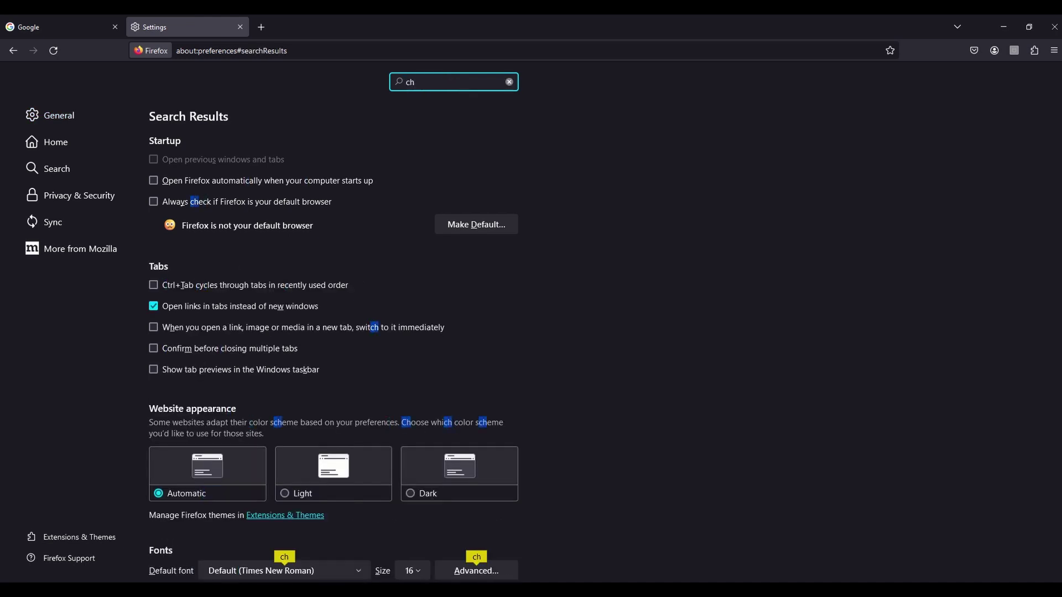
pyautogui.press('BackSpace')
pyautogui.write('ache')
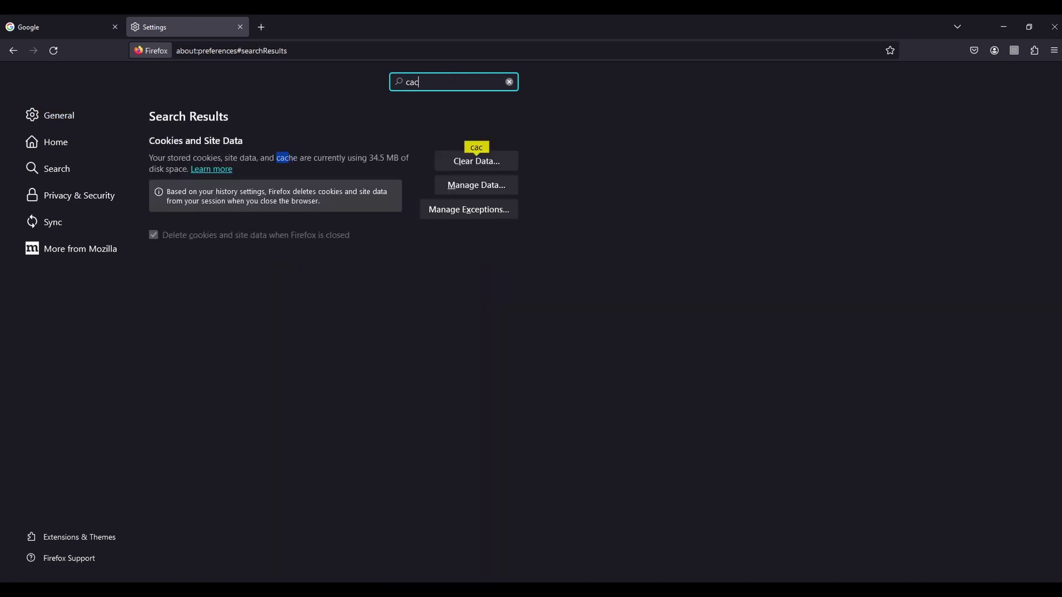
# Clear all cookies, site data and 34.5 MB of cached web content.
pyautogui.click(502, 163)
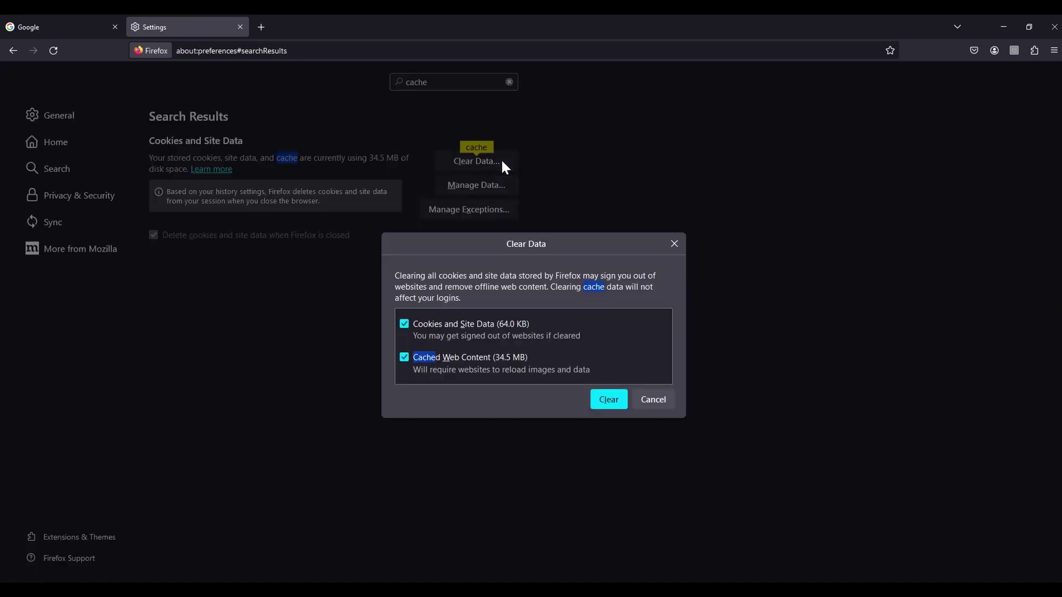
pyautogui.click(604, 402)
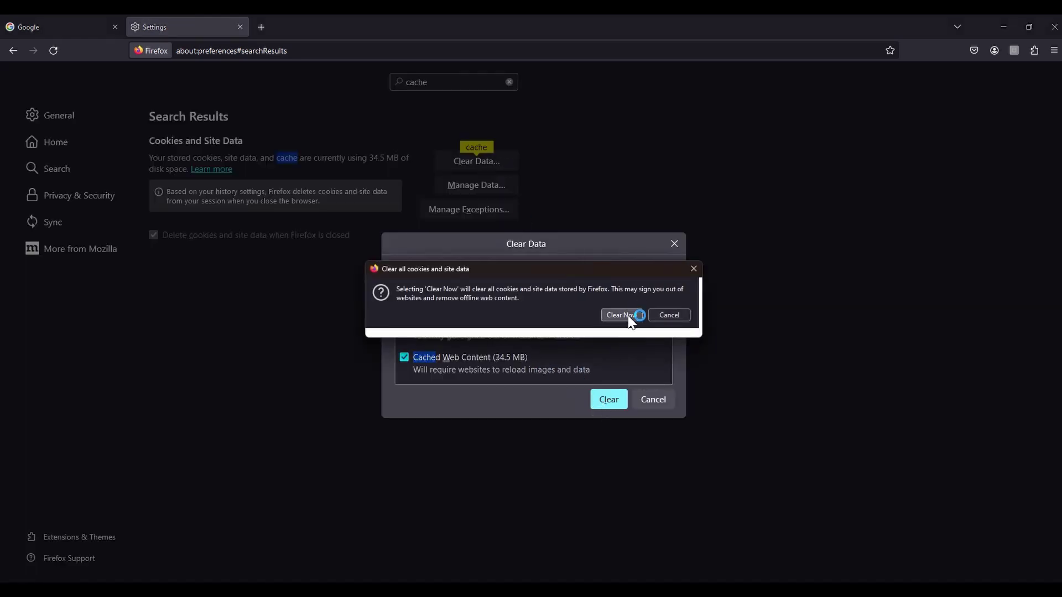
pyautogui.click(628, 316)
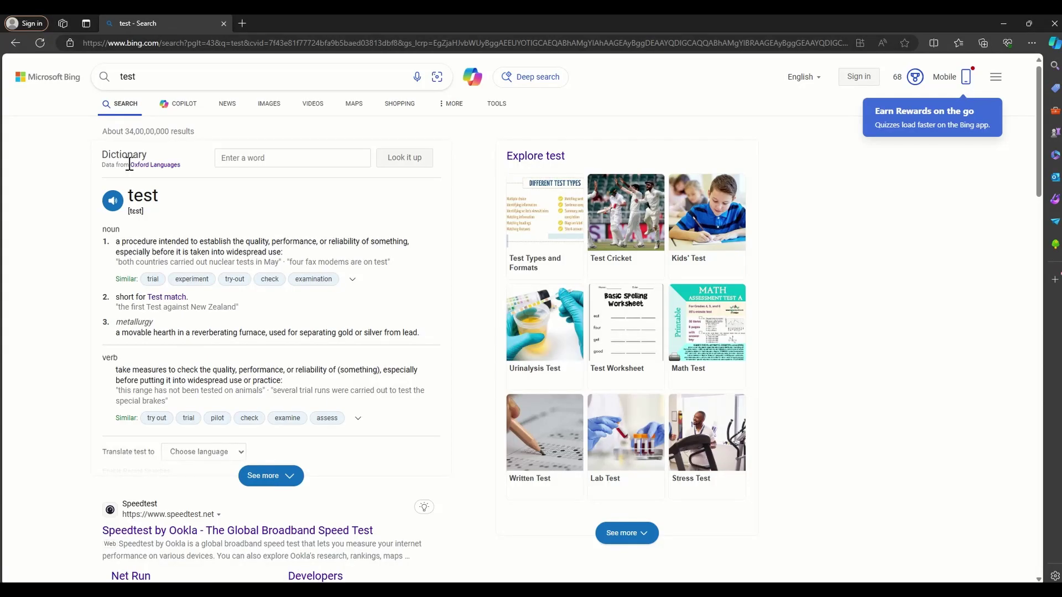
# Hard-refresh the Bing 'test' results page from DevTools, then close DevTools.
pyautogui.rightClick(69, 154)
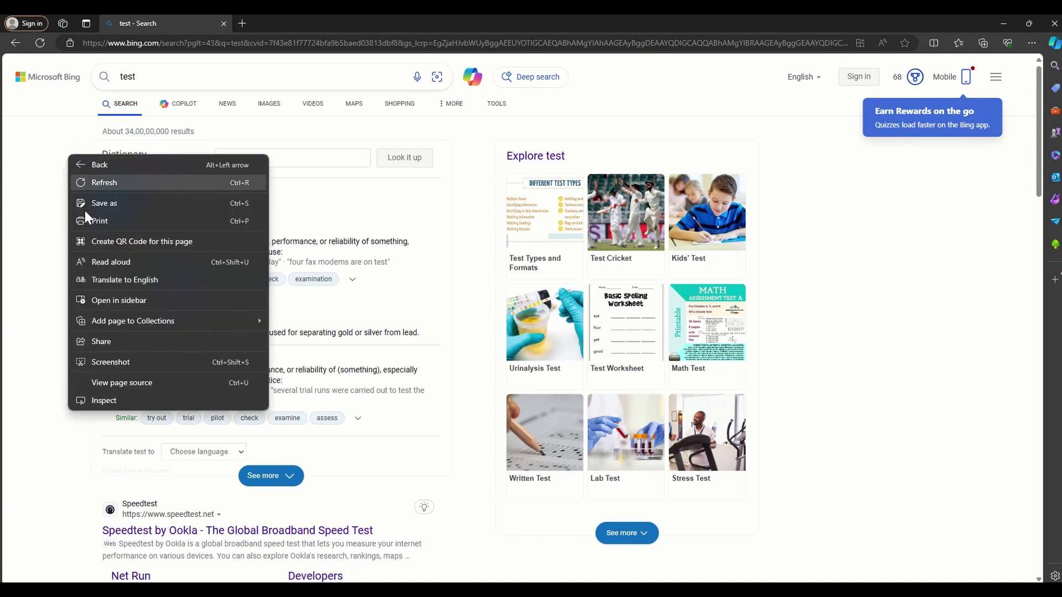
pyautogui.click(105, 400)
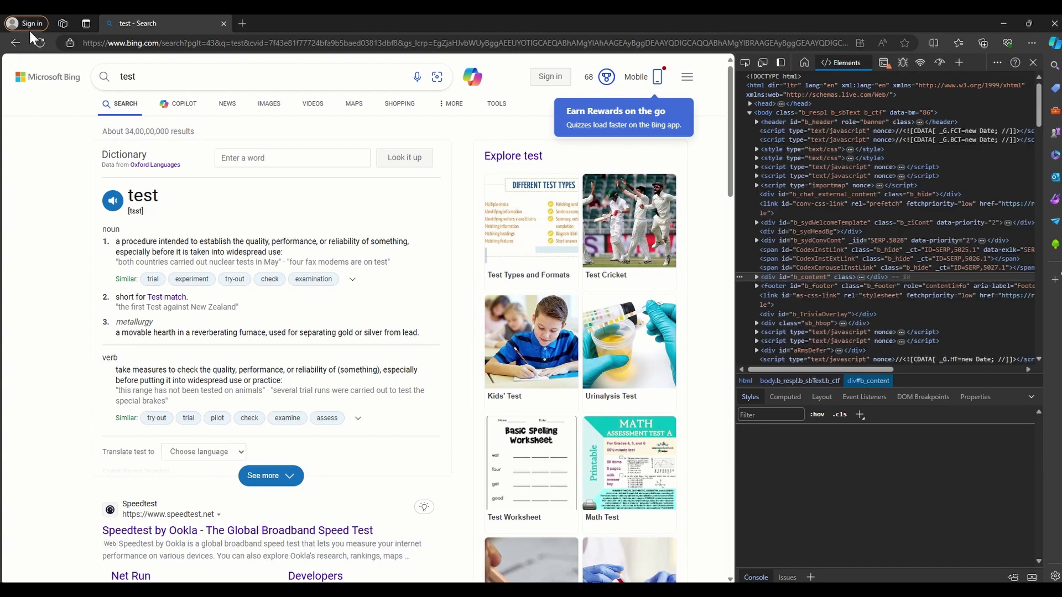
pyautogui.rightClick(36, 41)
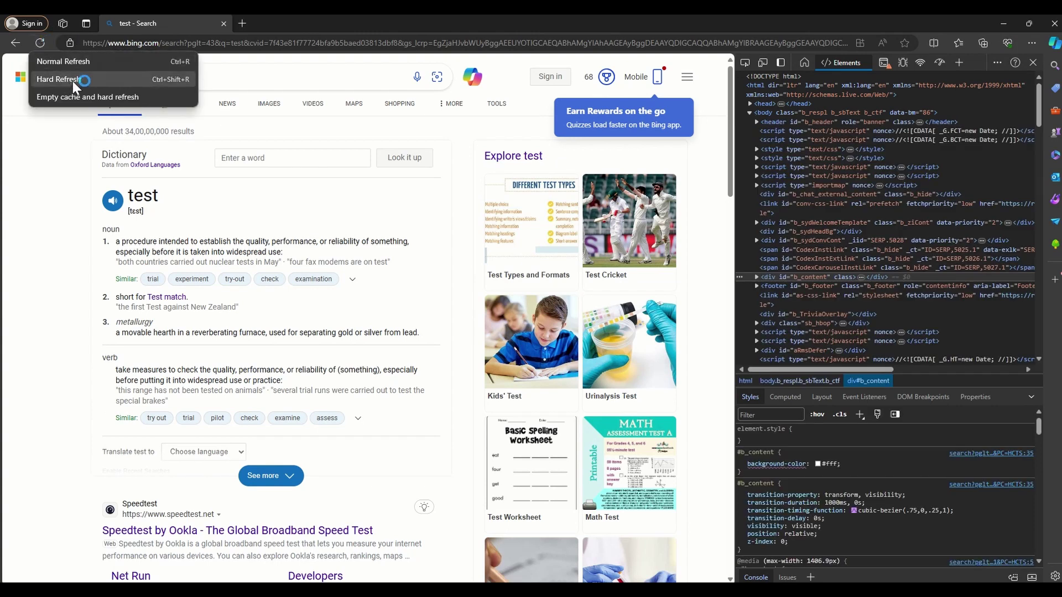
pyautogui.click(149, 78)
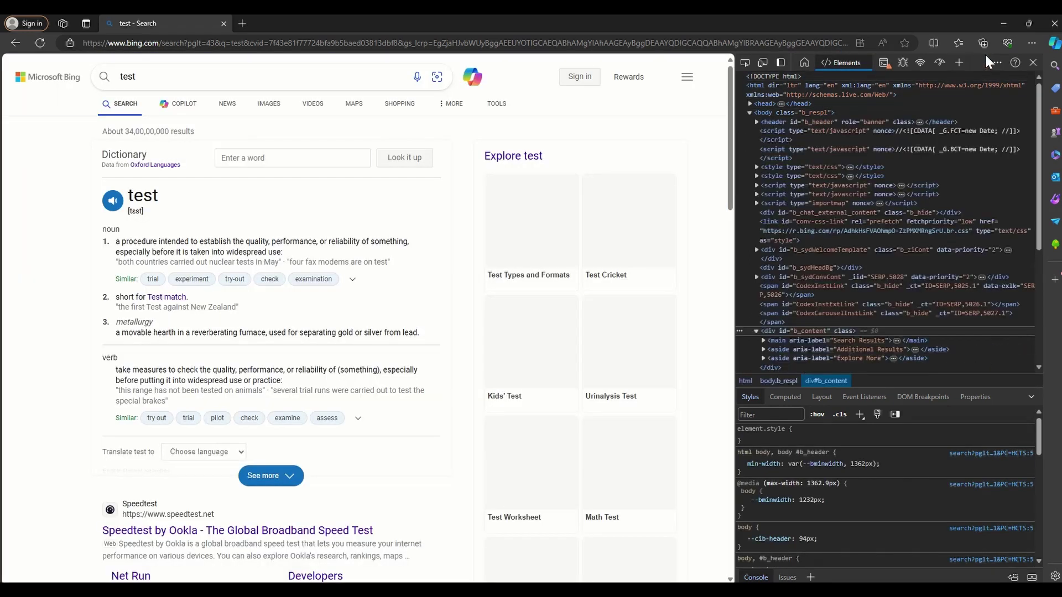
pyautogui.click(1032, 62)
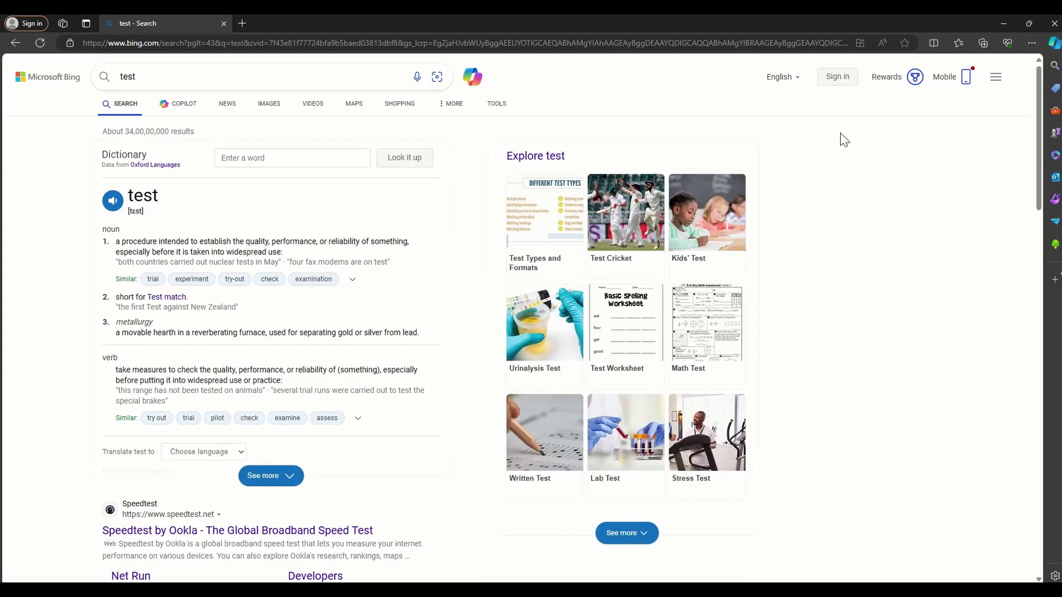
pyautogui.click(1032, 43)
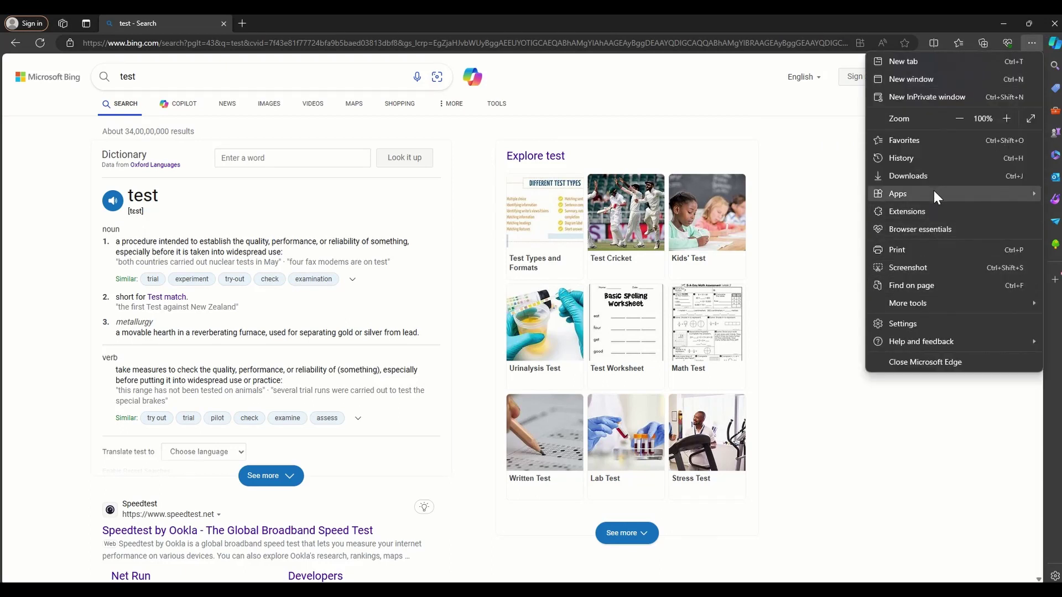
# Open Edge Settings and search for 'cache'.
pyautogui.click(919, 321)
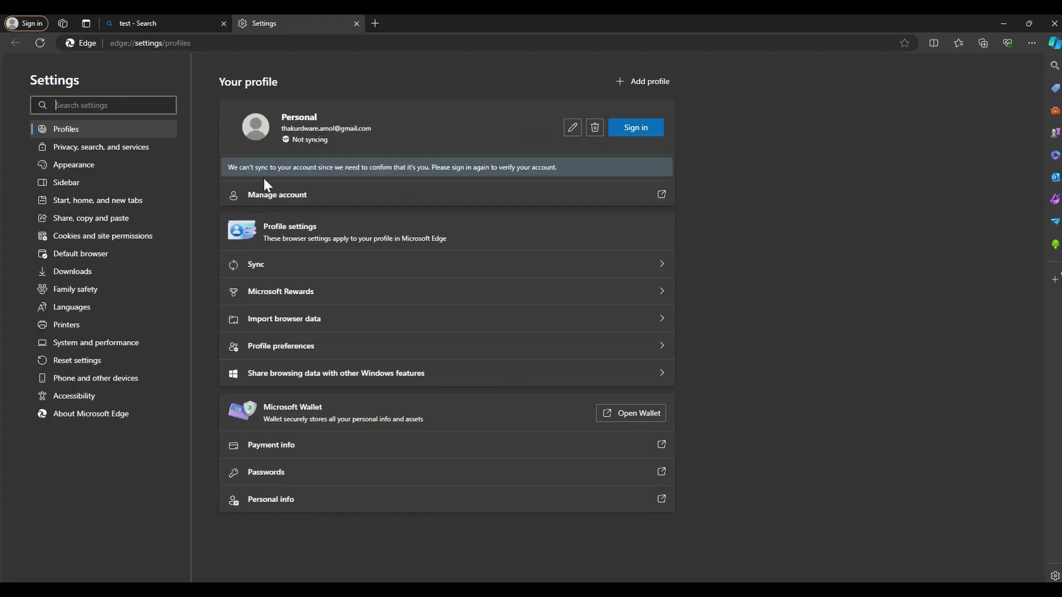
pyautogui.click(95, 105)
pyautogui.write('ch')
pyautogui.press('BackSpace')
pyautogui.write('a')
pyautogui.press('BackSpace')
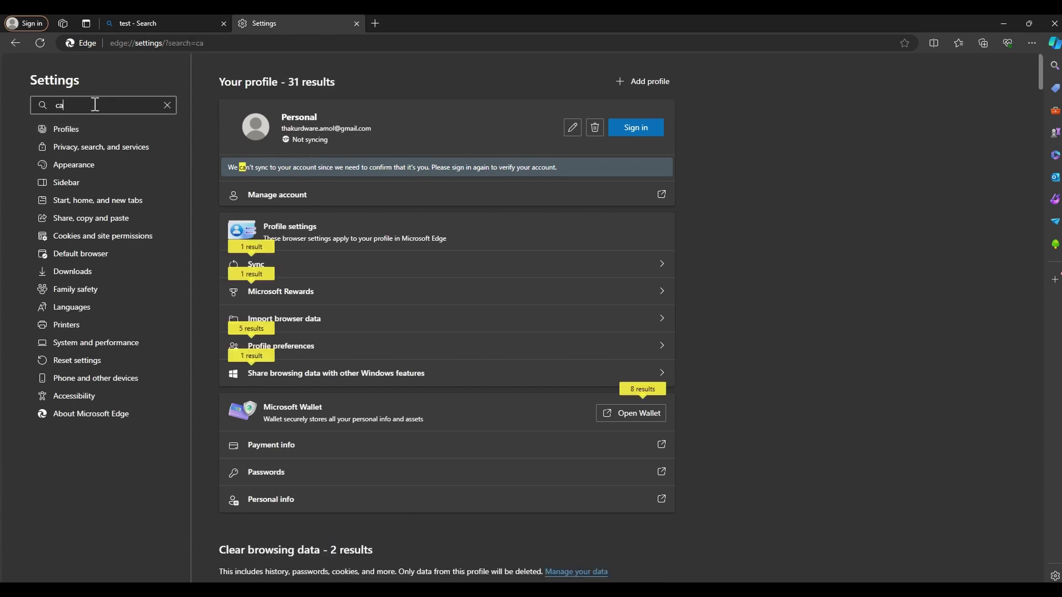
pyautogui.write('ache')
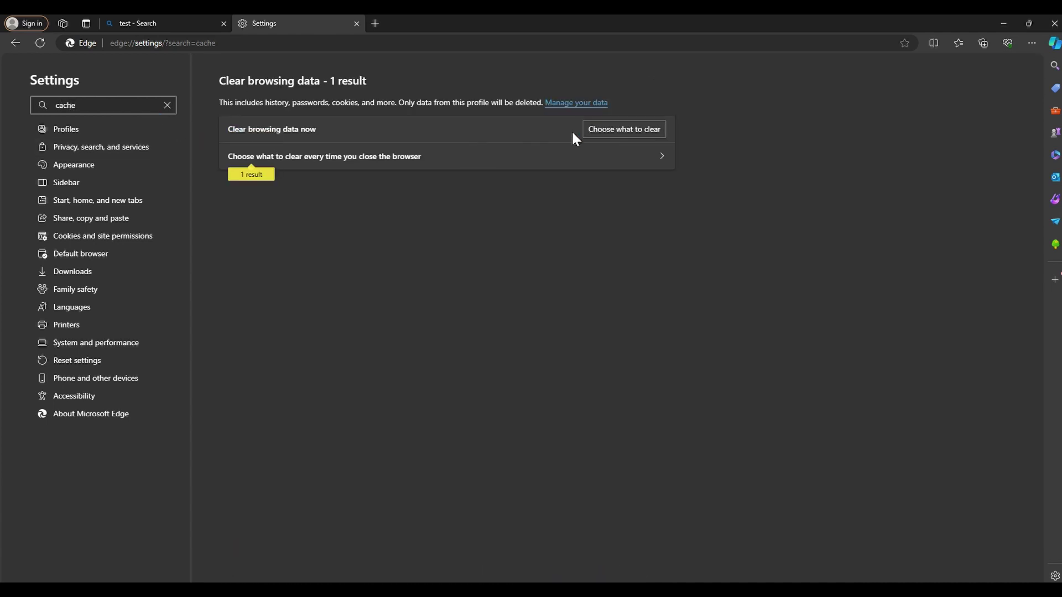
# Clear history, downloads, cookies and cached files with the time range set to All time.
pyautogui.click(607, 138)
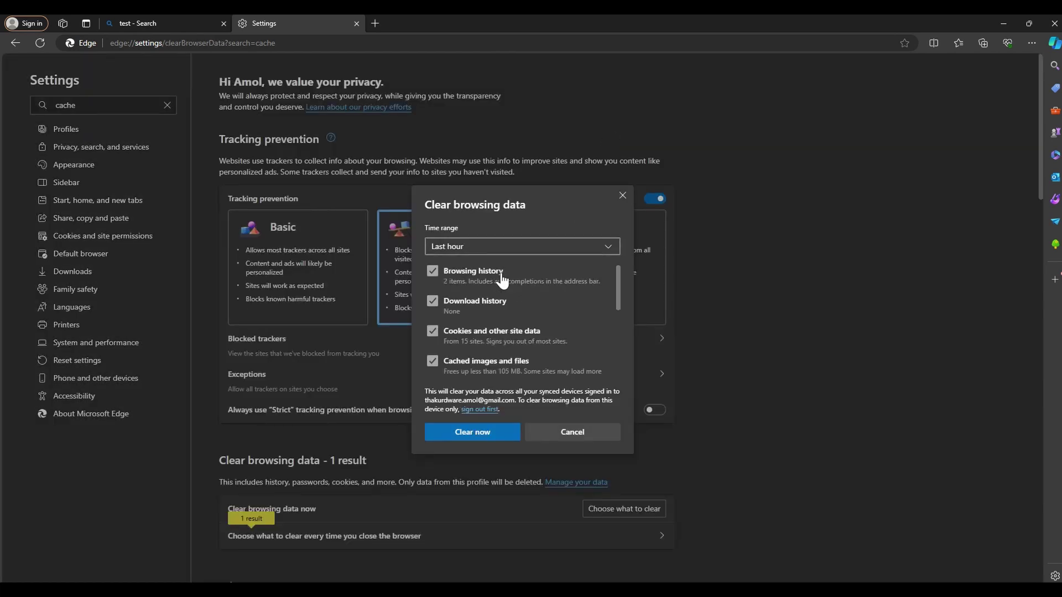
pyautogui.scroll(-5, 461, 316)
pyautogui.scroll(5, 458, 314)
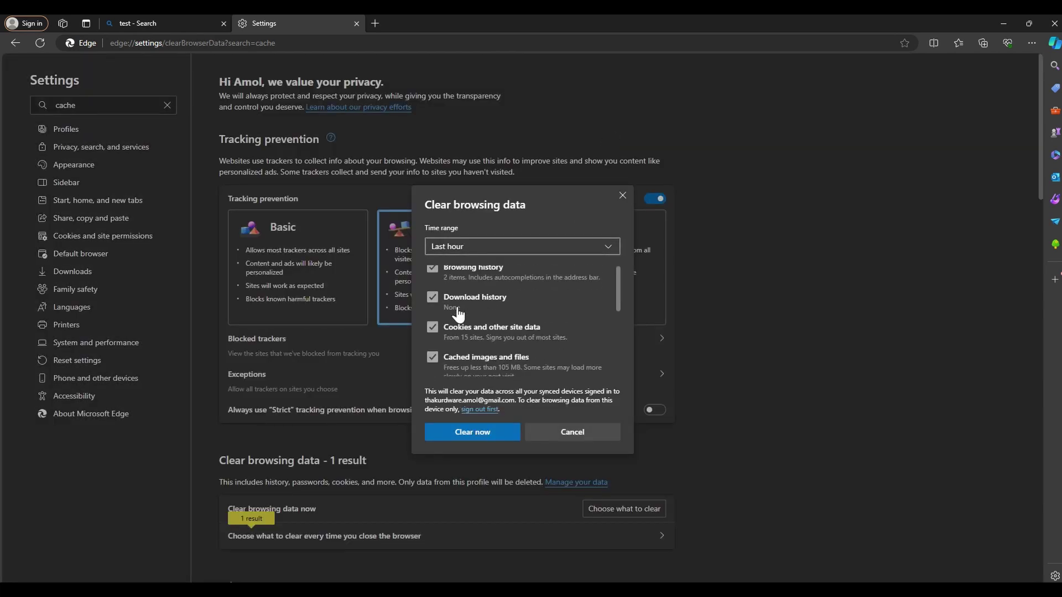
pyautogui.click(487, 248)
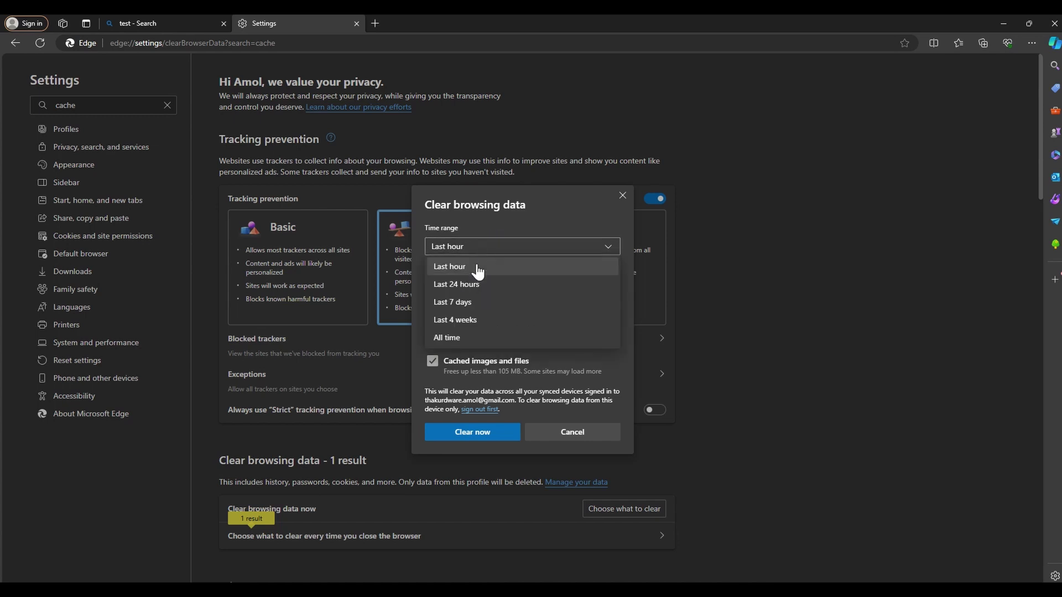
pyautogui.click(470, 337)
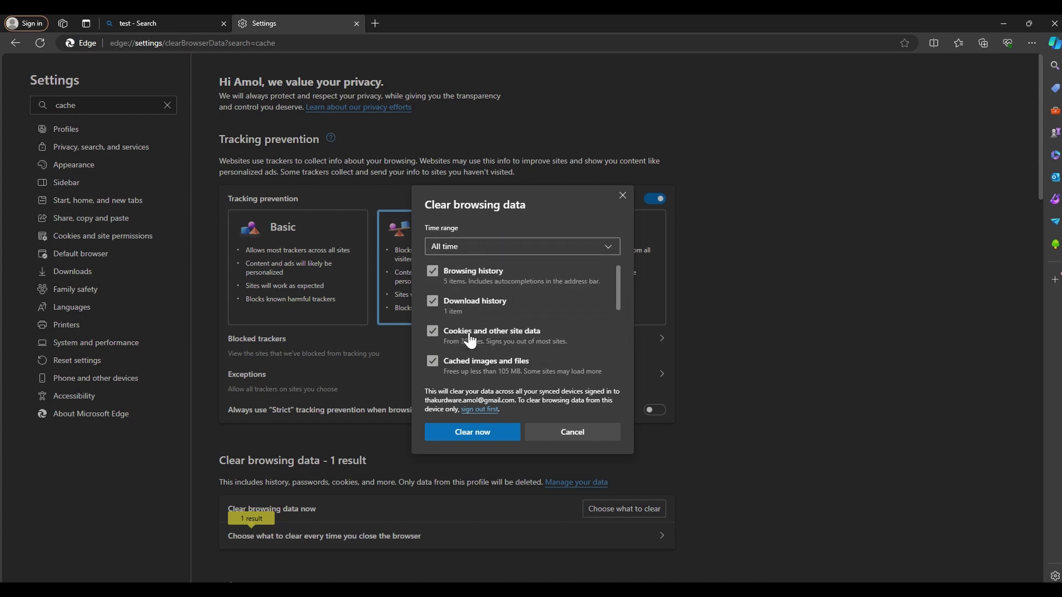
pyautogui.click(493, 433)
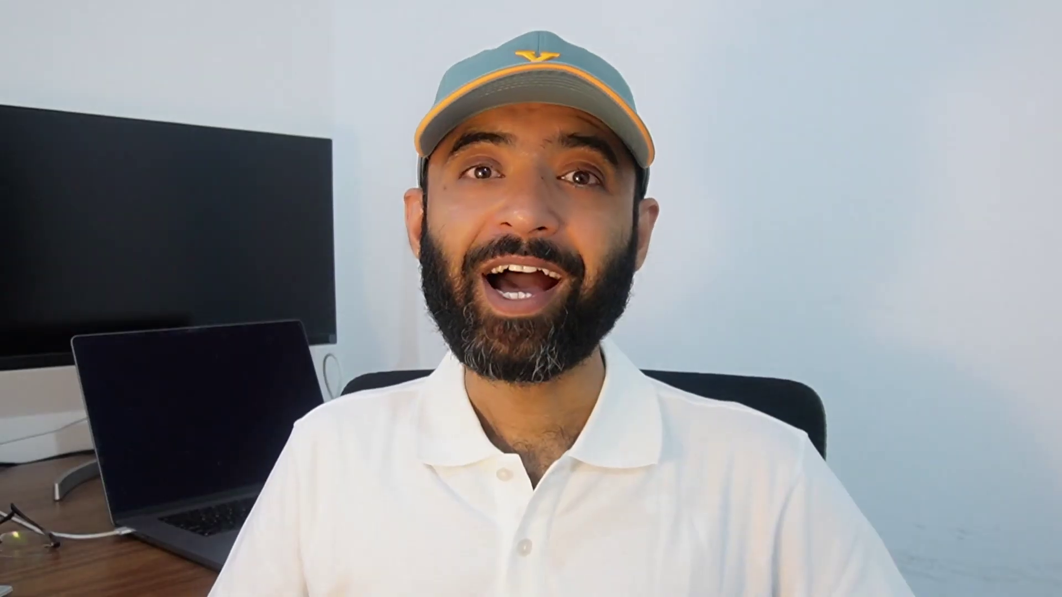